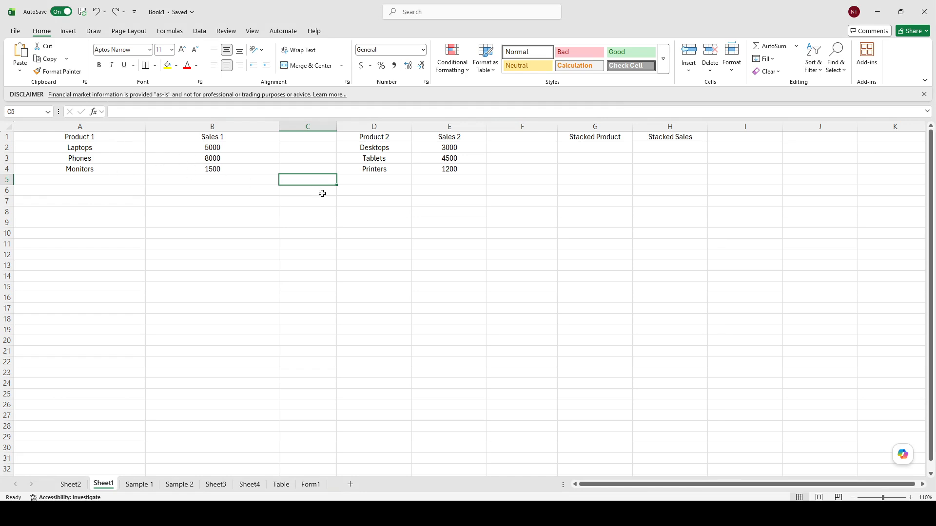
Make the Product 1 and Sales 1 headers in A1 and B1 bold.
{"action": "left_click", "coordinate": [99, 137]}
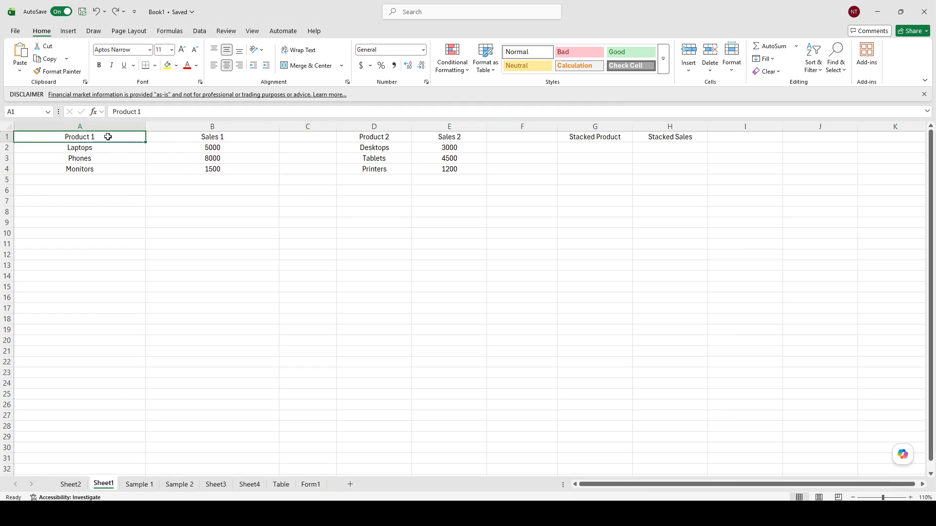
{"action": "left_click", "coordinate": [212, 140]}
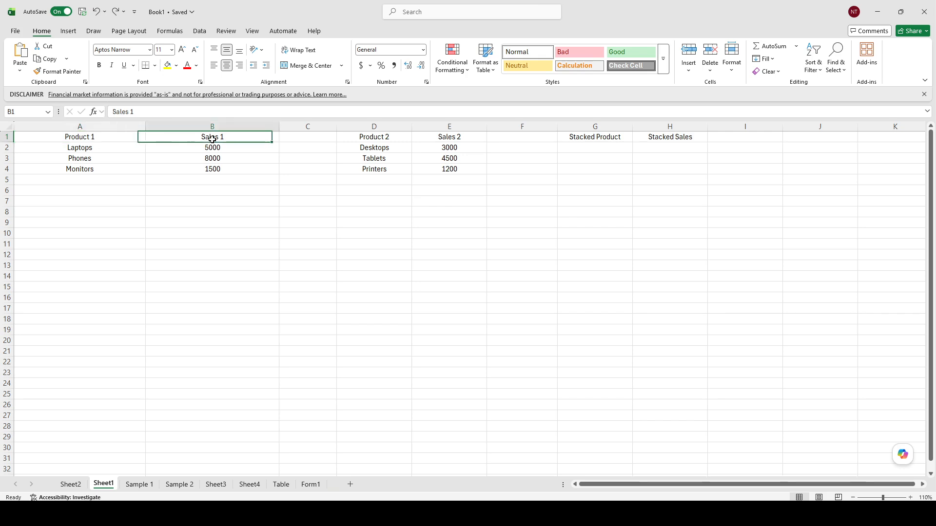
{"action": "left_click", "coordinate": [76, 139]}
{"action": "key", "text": "ctrl+b"}
{"action": "left_click", "coordinate": [209, 136]}
{"action": "key", "text": "ctrl+b"}
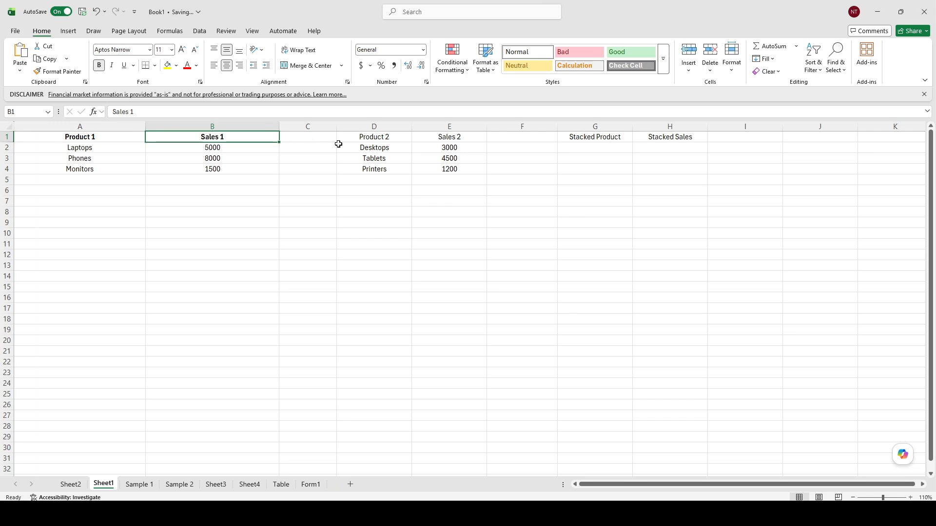
Make the Product 2, Sales 2, Stacked Product and Stacked Sales headers in row 1 bold.
{"action": "left_click", "coordinate": [374, 139]}
{"action": "key", "text": "ctrl+b"}
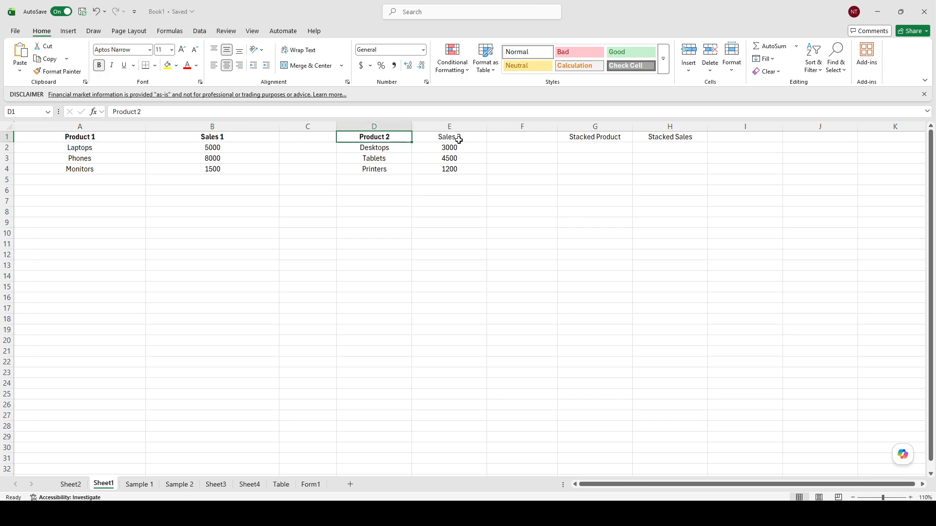
{"action": "left_click", "coordinate": [458, 140]}
{"action": "key", "text": "ctrl+b"}
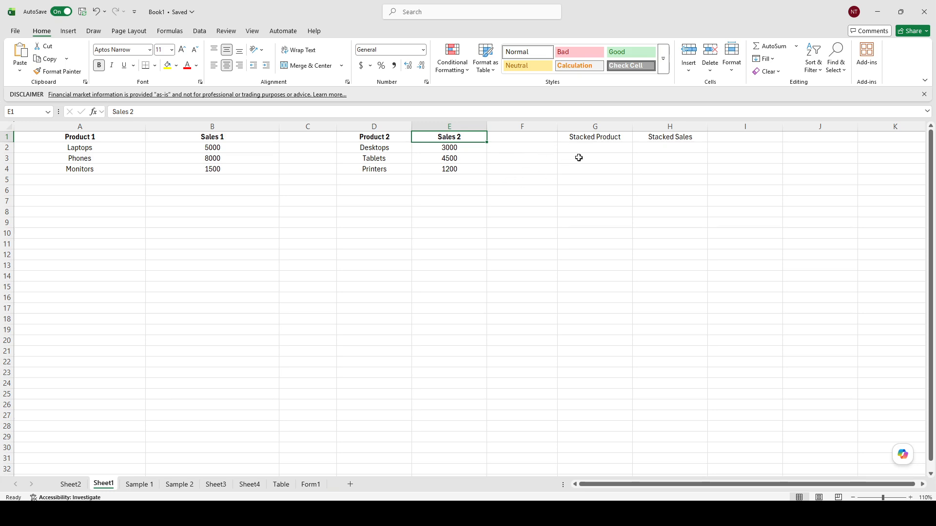
{"action": "left_click_drag", "start_coordinate": [603, 142], "coordinate": [697, 138]}
{"action": "key", "text": "ctrl+b"}
{"action": "left_click", "coordinate": [568, 200]}
Narrow column B, which holds the Sales 1 figures, to about two thirds of its width.
{"action": "left_click", "coordinate": [372, 156]}
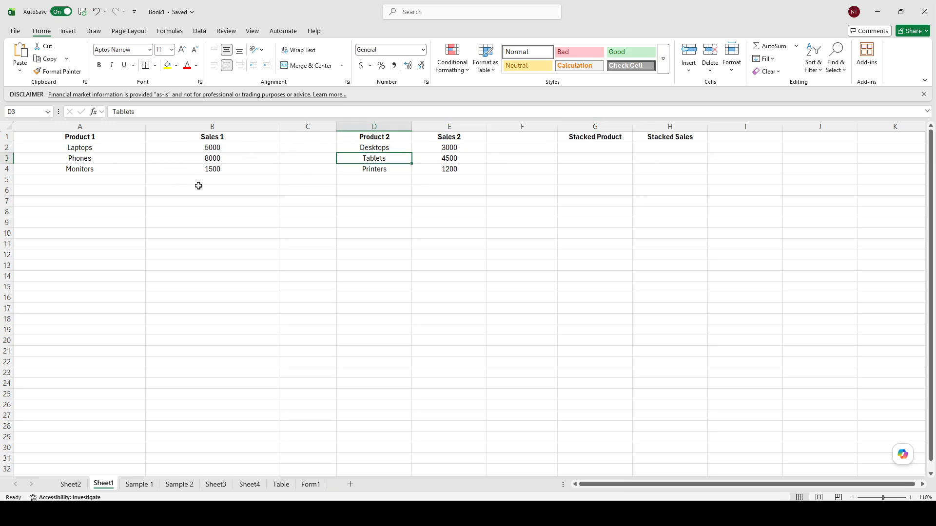
{"action": "left_click_drag", "start_coordinate": [280, 127], "coordinate": [233, 128]}
{"action": "left_click", "coordinate": [329, 205]}
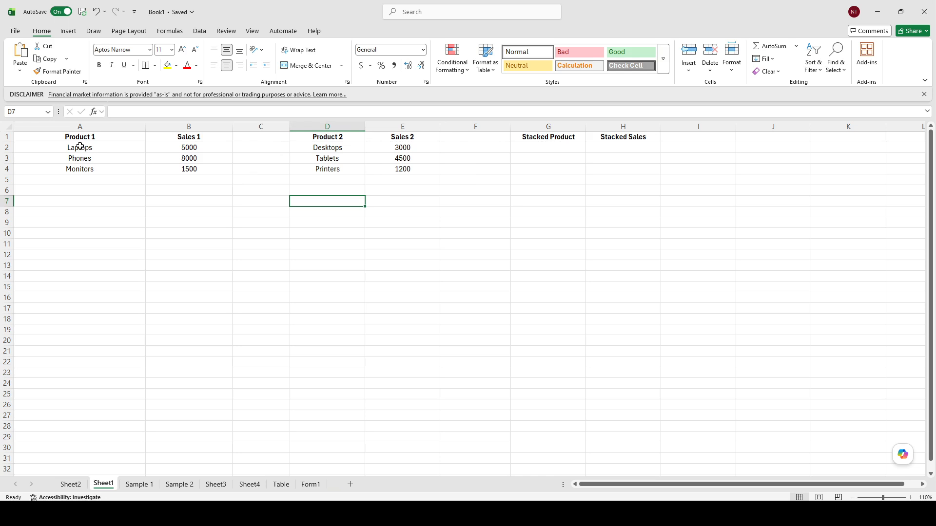
{"action": "left_click_drag", "start_coordinate": [78, 147], "coordinate": [88, 181]}
{"action": "left_click_drag", "start_coordinate": [192, 147], "coordinate": [205, 186]}
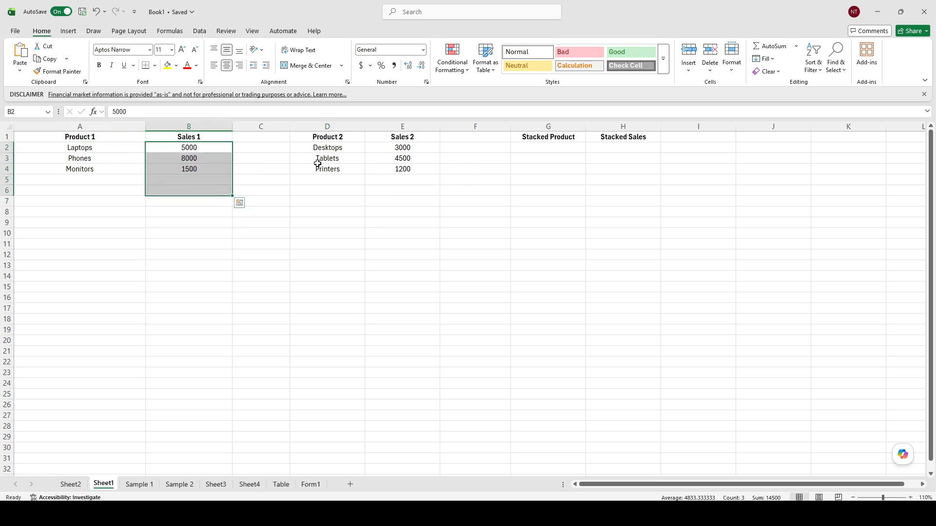
{"action": "left_click_drag", "start_coordinate": [328, 147], "coordinate": [341, 181]}
{"action": "left_click_drag", "start_coordinate": [408, 149], "coordinate": [413, 197]}
{"action": "left_click", "coordinate": [208, 172]}
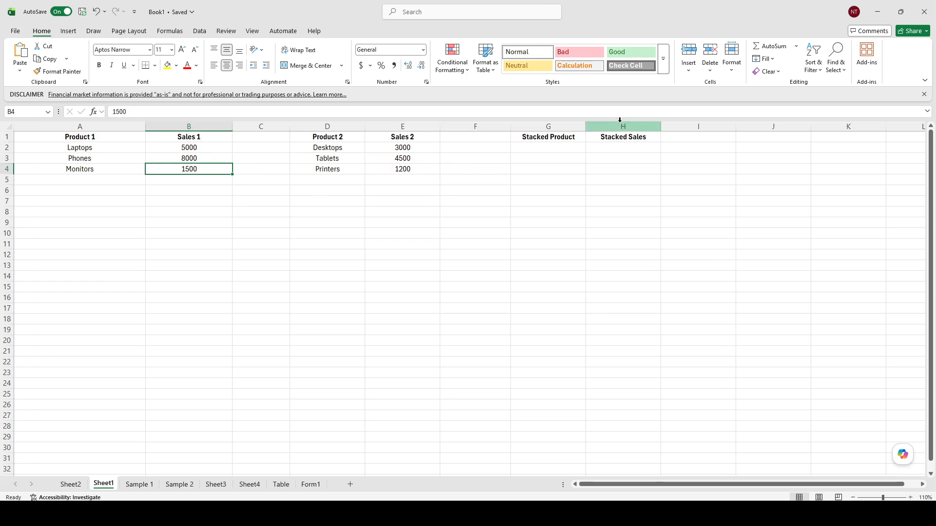
Slightly narrow the empty column F between the Sales 2 and Stacked Product columns.
{"action": "left_click_drag", "start_coordinate": [514, 127], "coordinate": [491, 127]}
{"action": "left_click", "coordinate": [398, 179]}
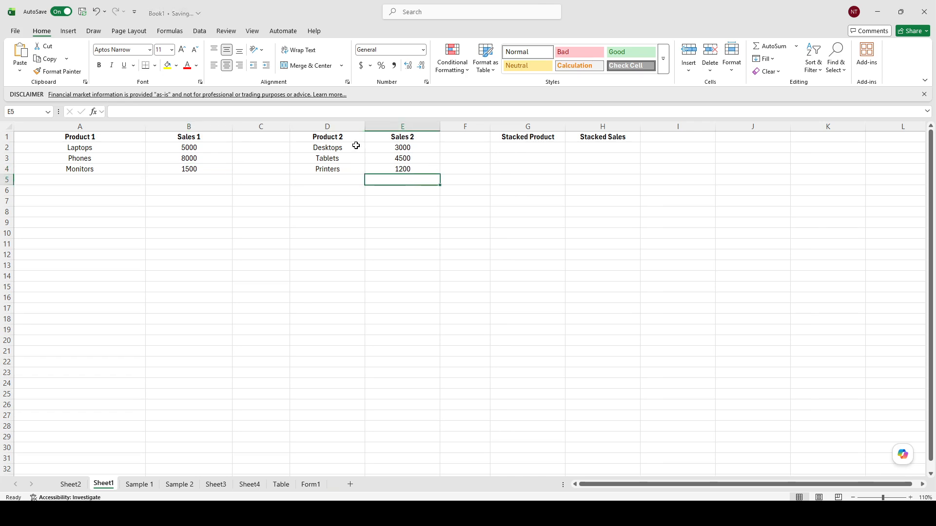
Examine the product and sales entries in the two source tables and the headers of the stacked output area.
{"action": "left_click", "coordinate": [328, 147]}
{"action": "left_click", "coordinate": [327, 160]}
{"action": "left_click", "coordinate": [327, 172]}
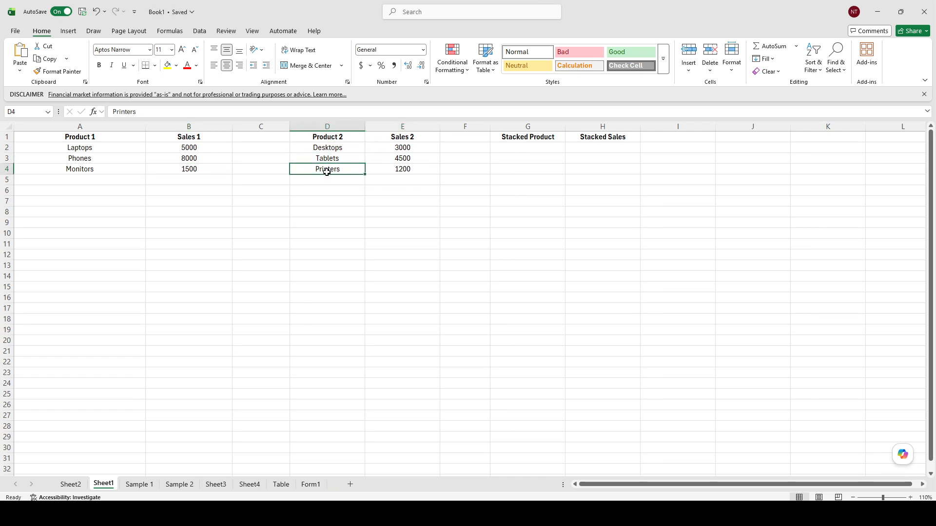
{"action": "left_click", "coordinate": [385, 148]}
{"action": "left_click", "coordinate": [395, 160]}
{"action": "left_click", "coordinate": [393, 170]}
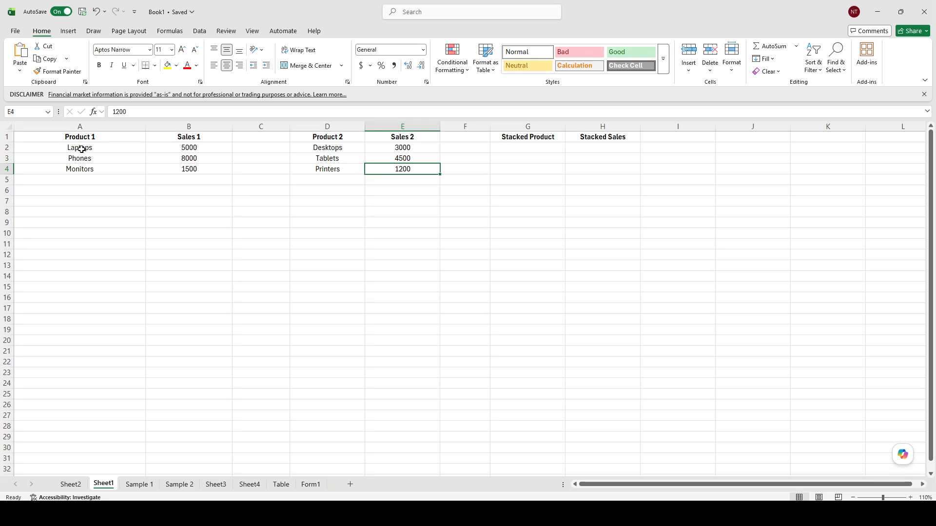
{"action": "left_click", "coordinate": [186, 148]}
{"action": "left_click", "coordinate": [192, 190]}
{"action": "left_click", "coordinate": [322, 156]}
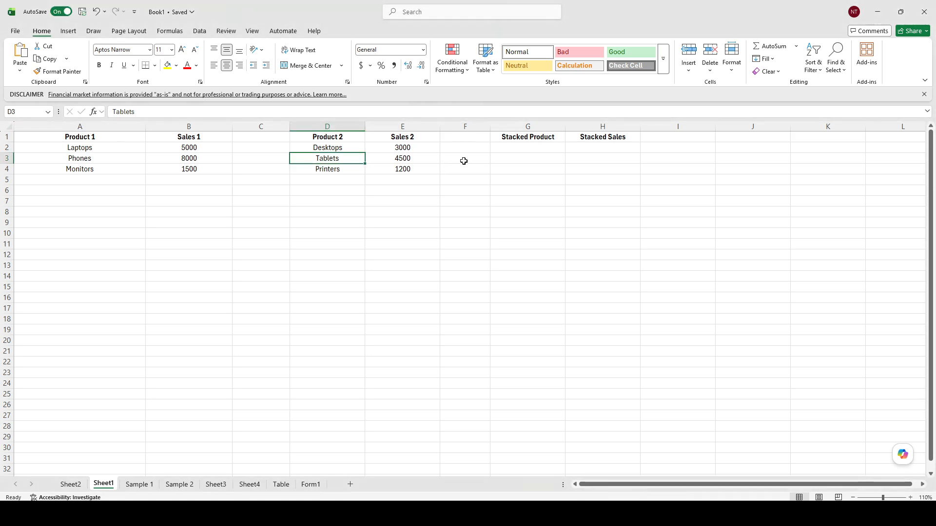
{"action": "left_click", "coordinate": [410, 149]}
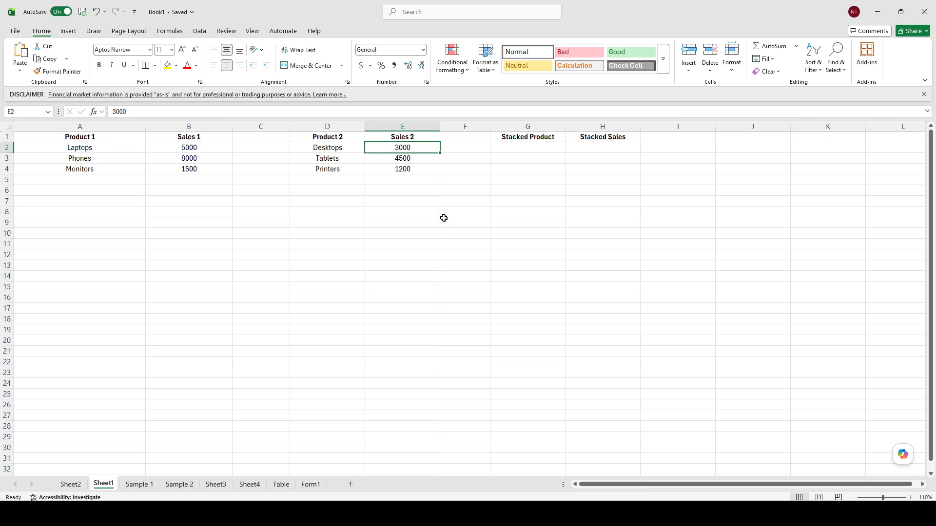
{"action": "left_click_drag", "start_coordinate": [517, 137], "coordinate": [621, 144]}
{"action": "left_click", "coordinate": [527, 141]}
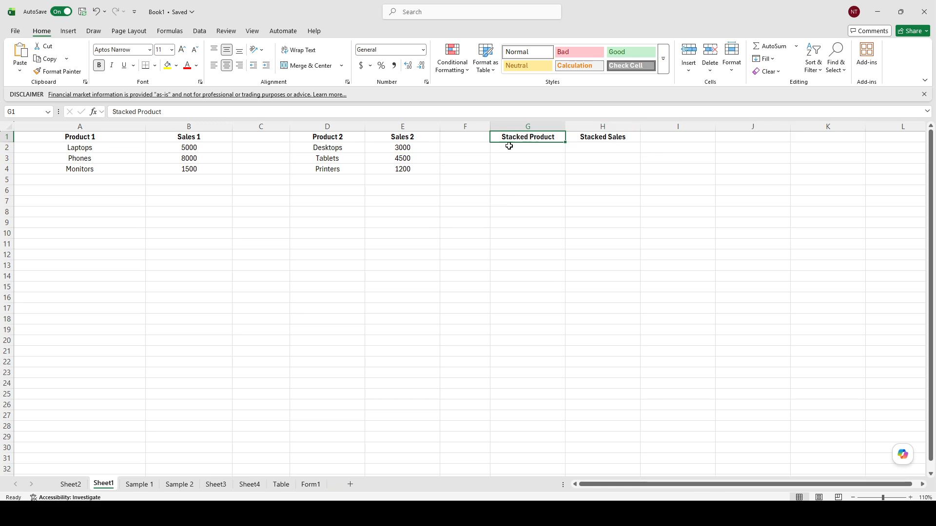
Enter the formula =VSTACK(A2:B4, D2:E4) in cell G2 and check the stacked range under both headers.
{"action": "double_click", "coordinate": [522, 148]}
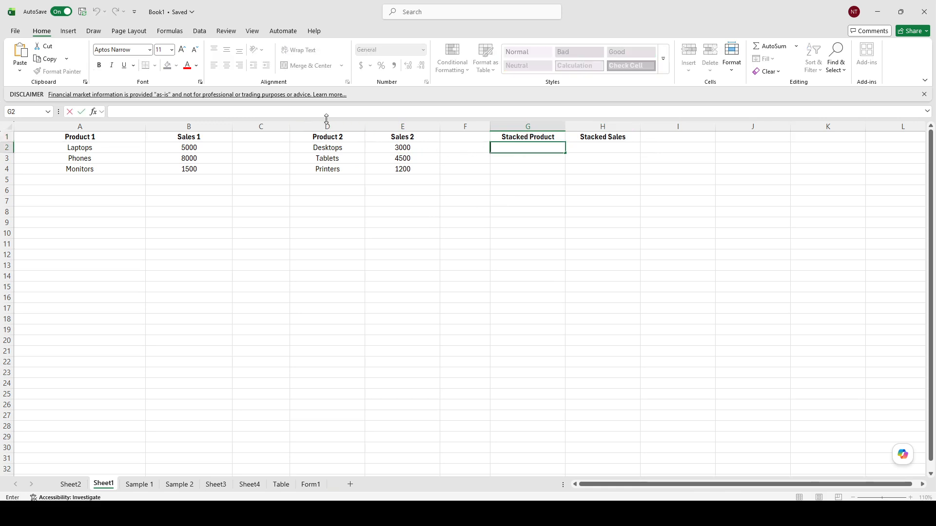
{"action": "left_click", "coordinate": [356, 113]}
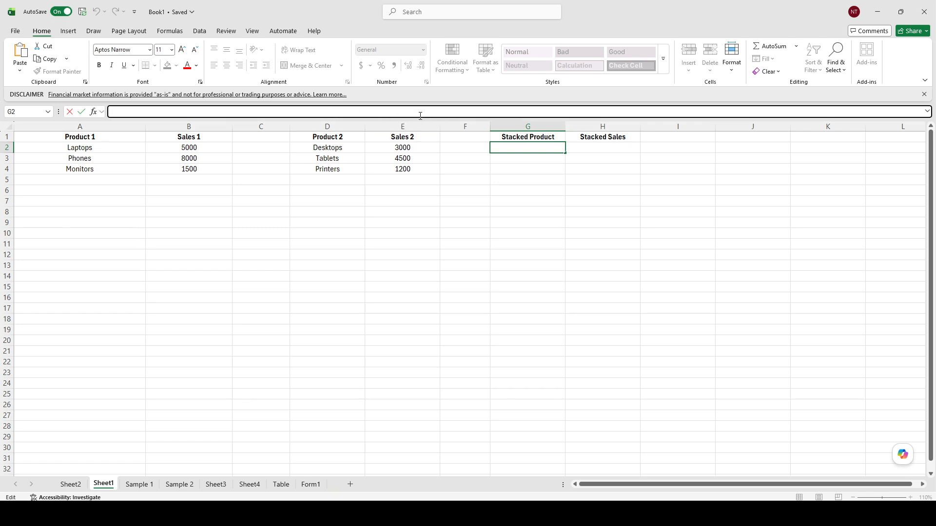
{"action": "type", "text": "=VSTACK(A2:B4, D2:E4)"}
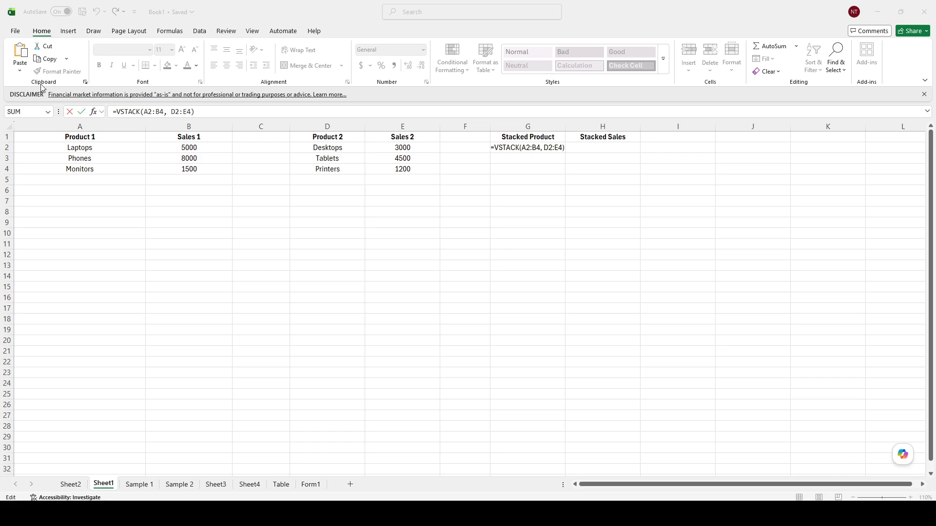
{"action": "key", "text": "Return"}
{"action": "left_click", "coordinate": [539, 211]}
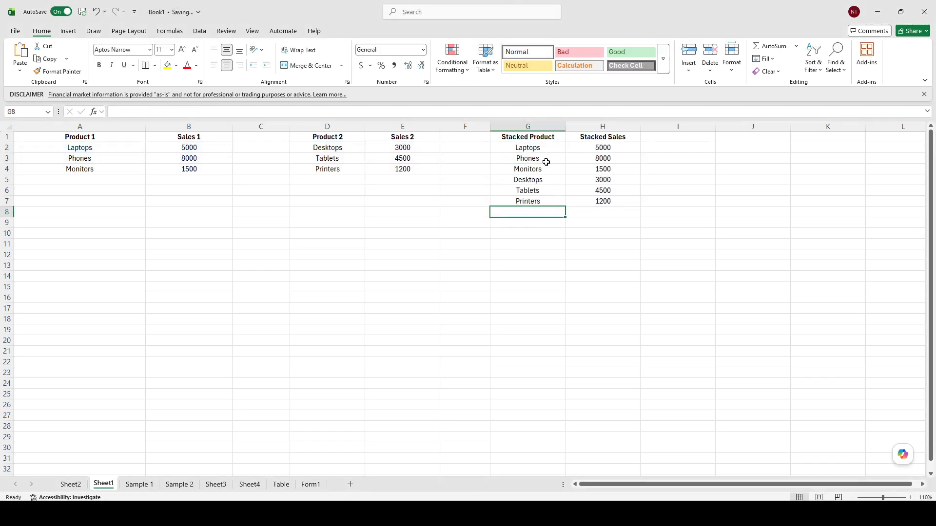
{"action": "left_click_drag", "start_coordinate": [542, 148], "coordinate": [648, 225]}
{"action": "left_click", "coordinate": [721, 233]}
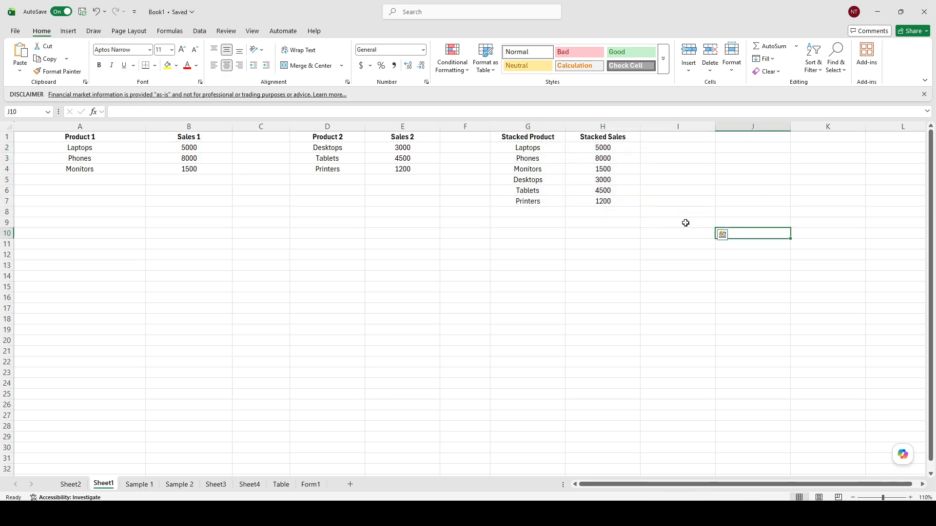